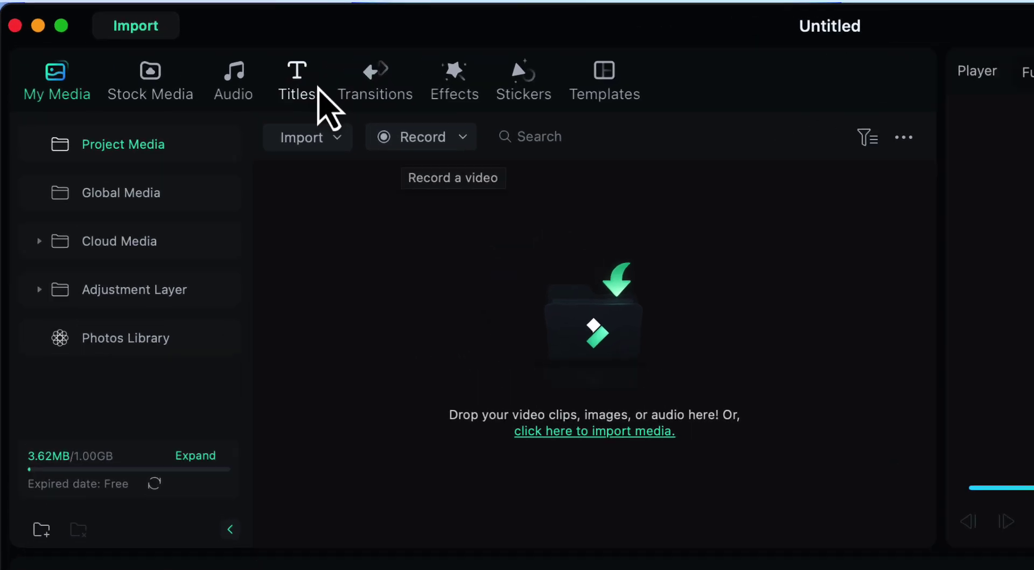
Add the Default Title template to the timeline and move the clip to 00:00
click(318, 88)
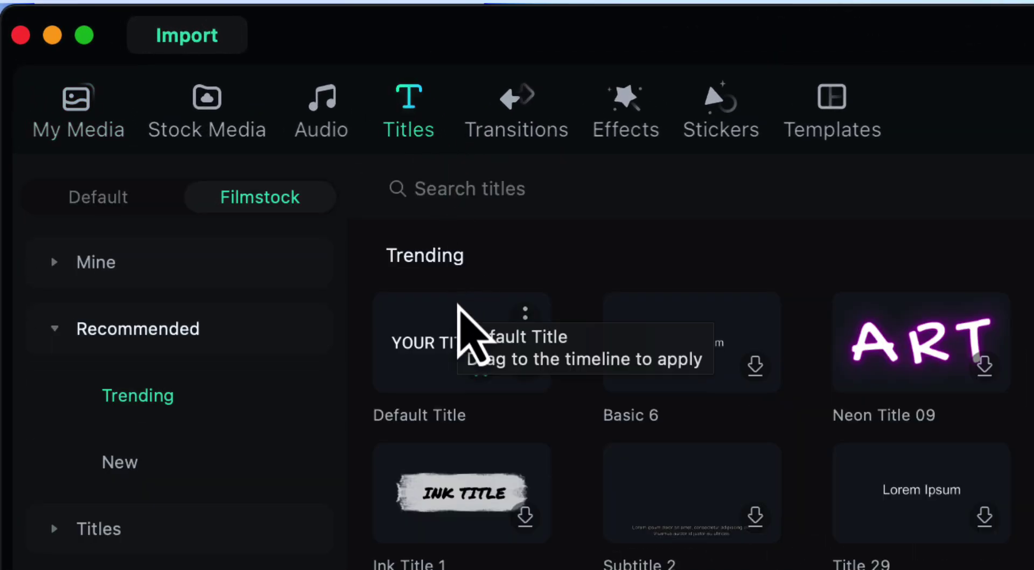
click(436, 324)
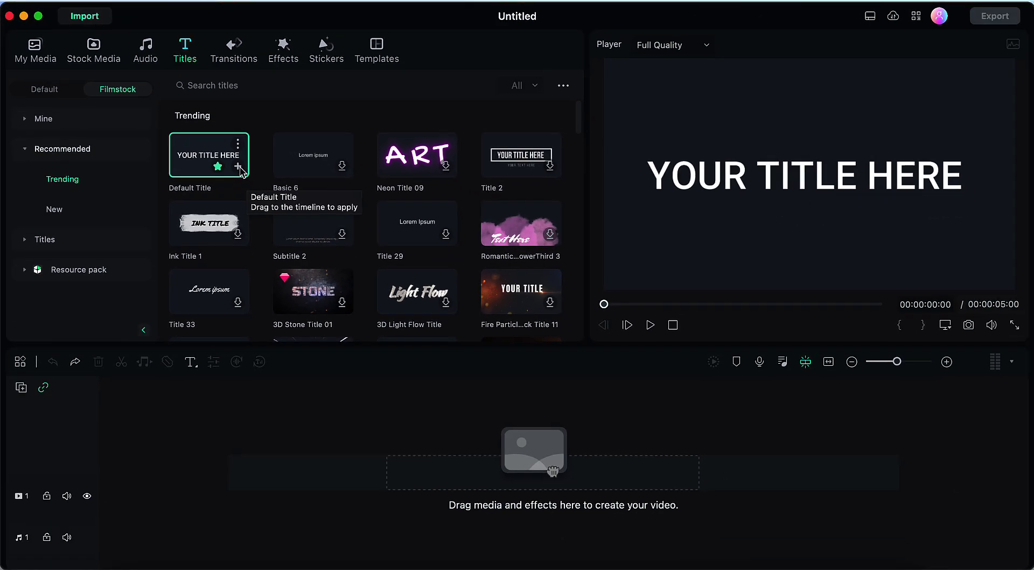
click(240, 169)
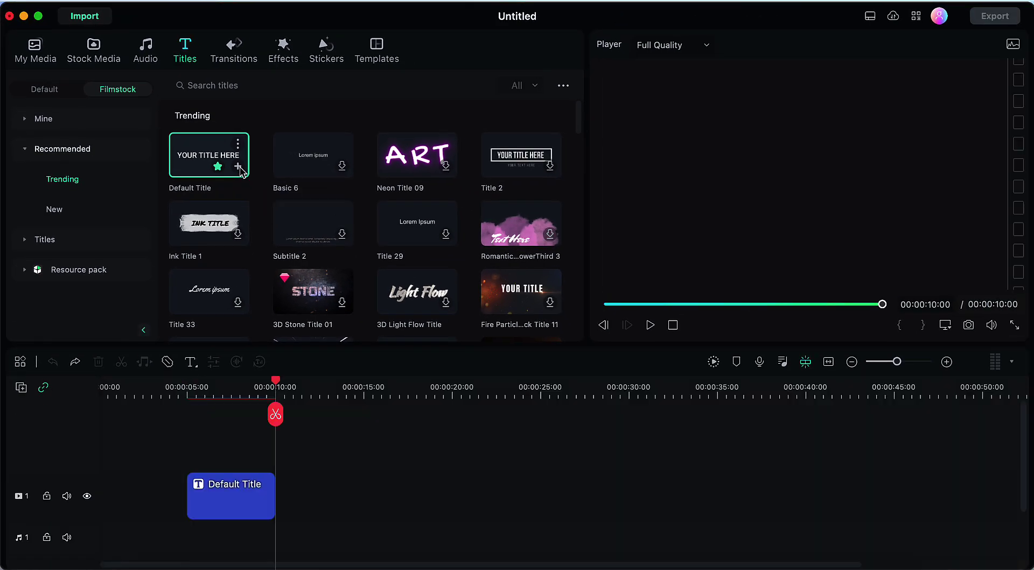
drag(238, 497, 144, 502)
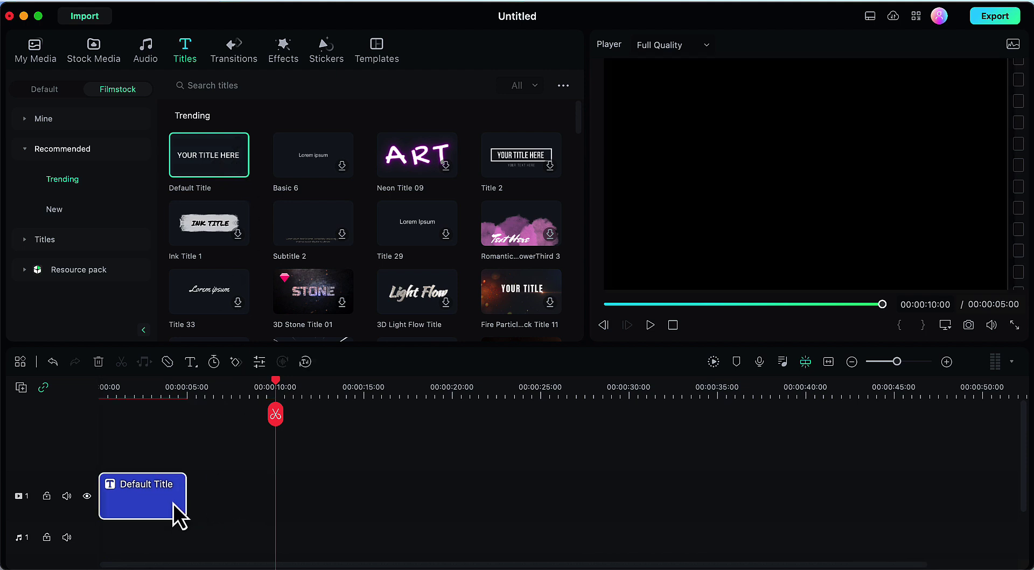
Replace the title's placeholder text with 'GRADIENT TEXT'
double_click(153, 505)
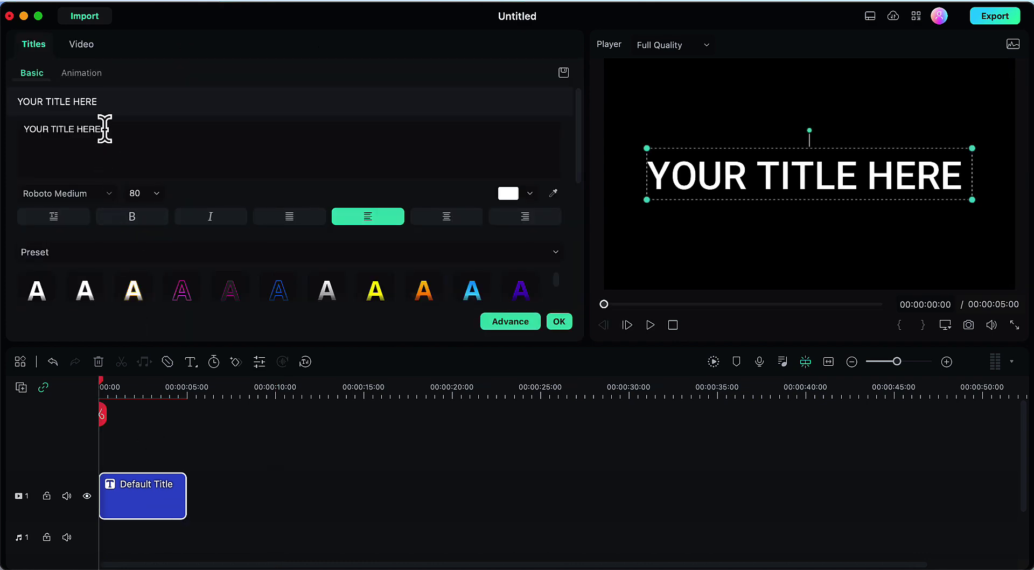
key(BackSpace)
key(BackSpace)
key(BackSpace)
key(BackSpace)
key(BackSpace)
key(BackSpace)
key(BackSpace)
key(BackSpace)
key(BackSpace)
key(BackSpace)
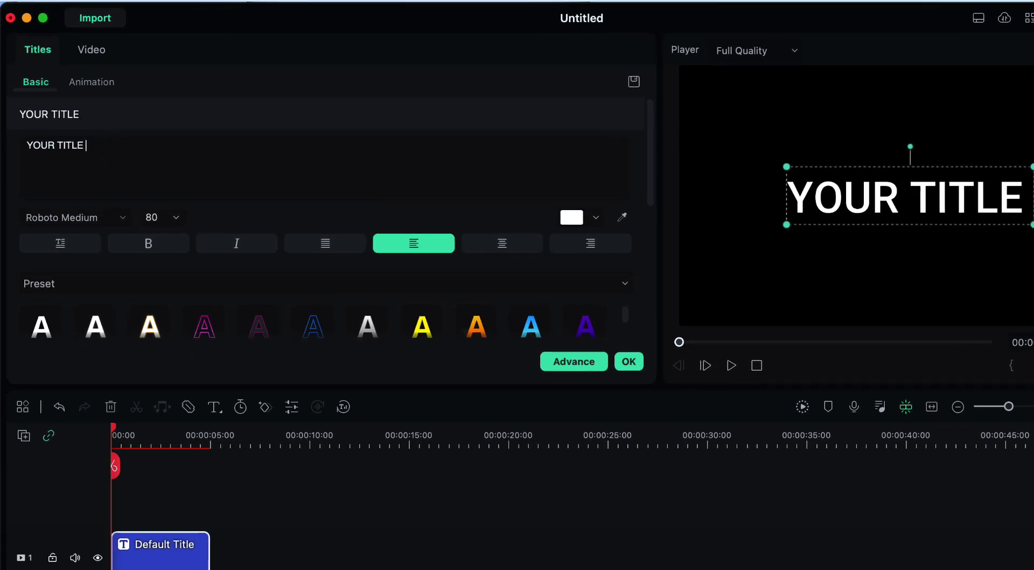
key(BackSpace)
key(BackSpace)
key(BackSpace)
key(BackSpace)
key(BackSpace)
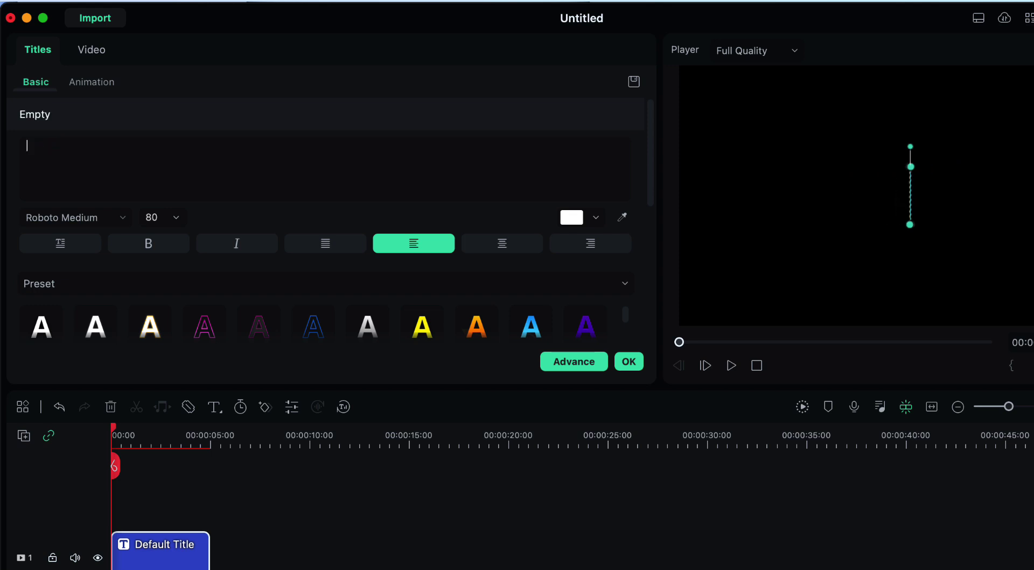
text(GRADIENT TEXT)
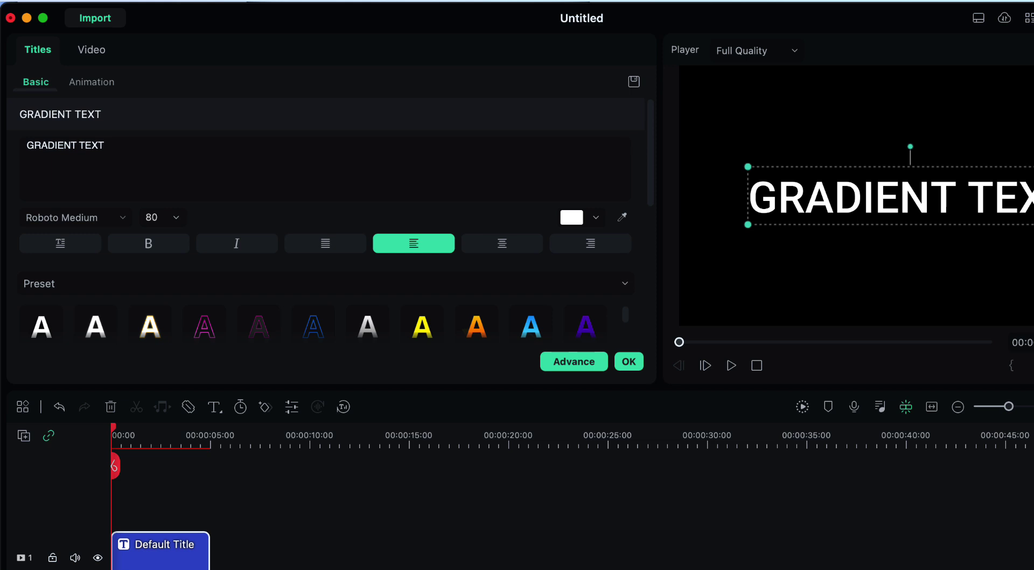
Set the title font to Impact at size 120
click(105, 218)
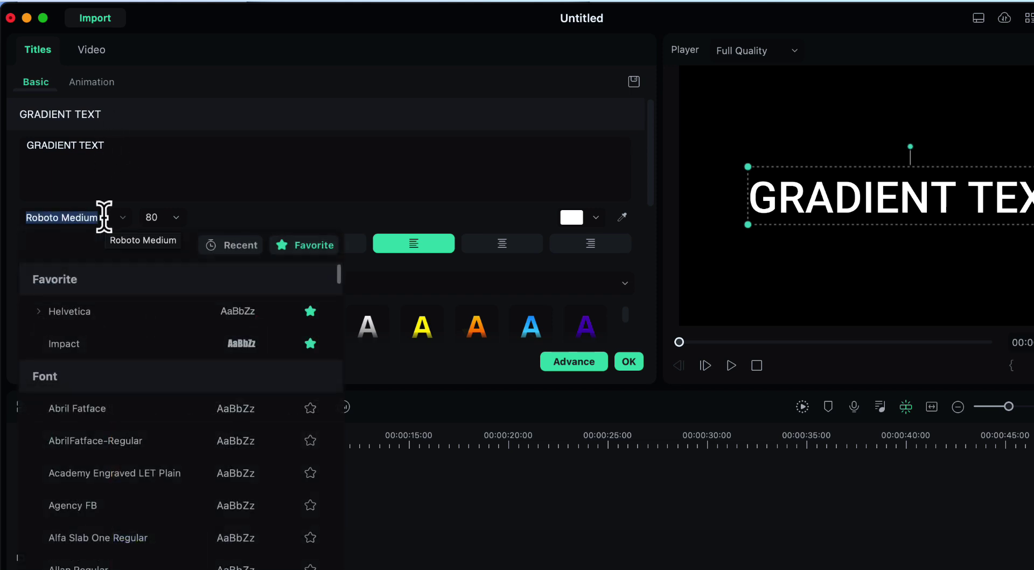
click(123, 350)
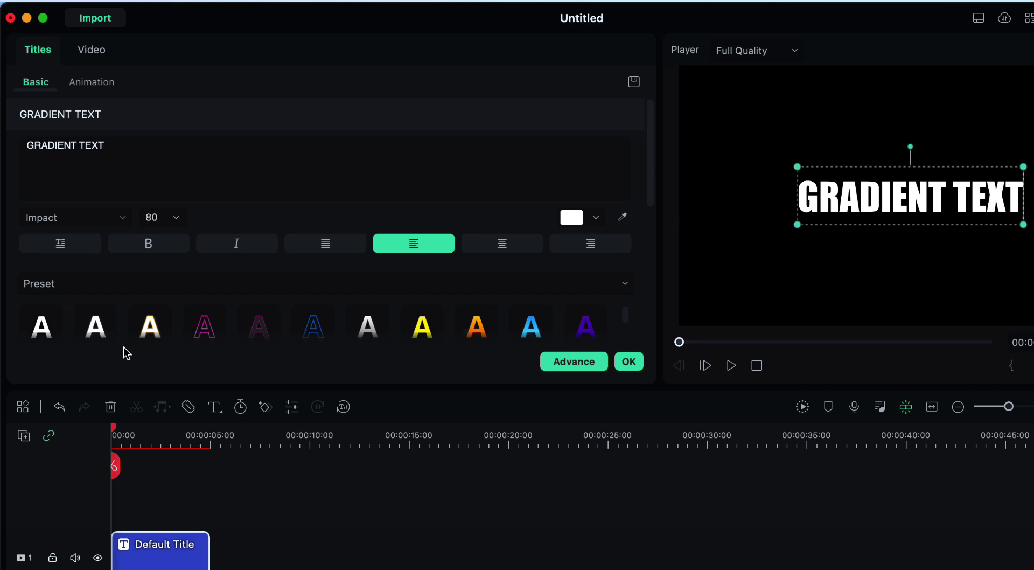
click(176, 217)
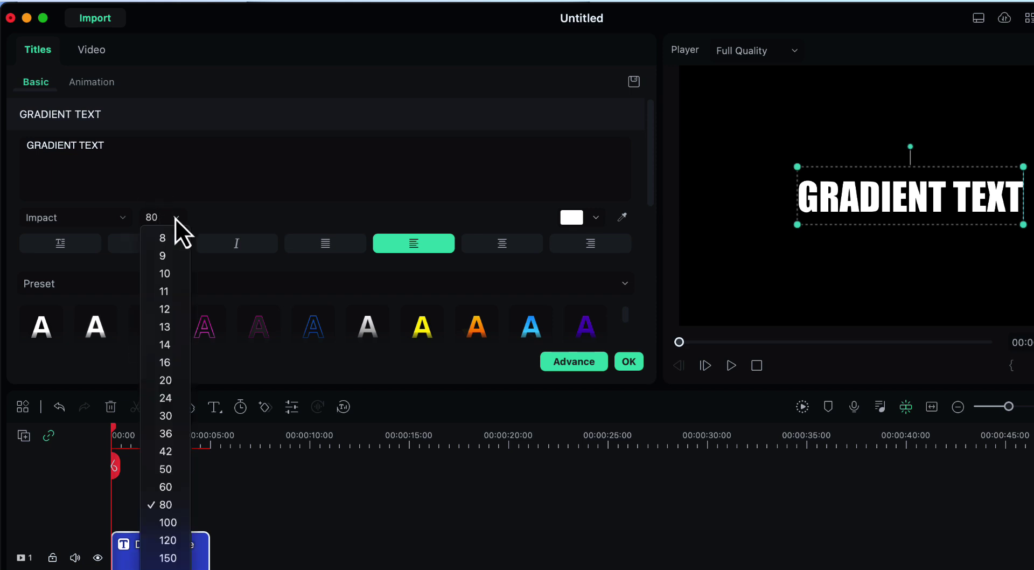
click(177, 539)
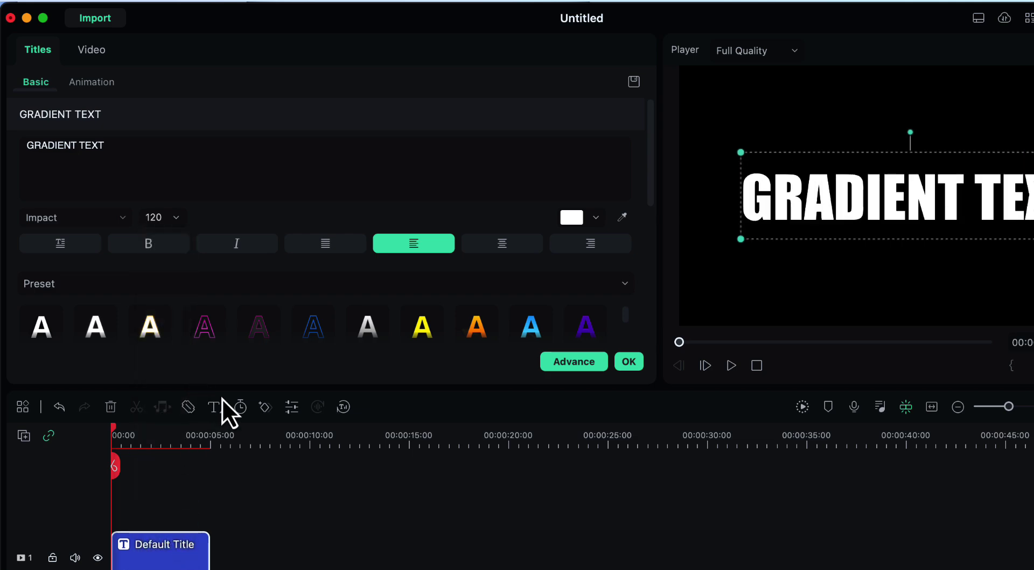
Switch the title's fill type to Gradient Fill in the Customize options
click(568, 350)
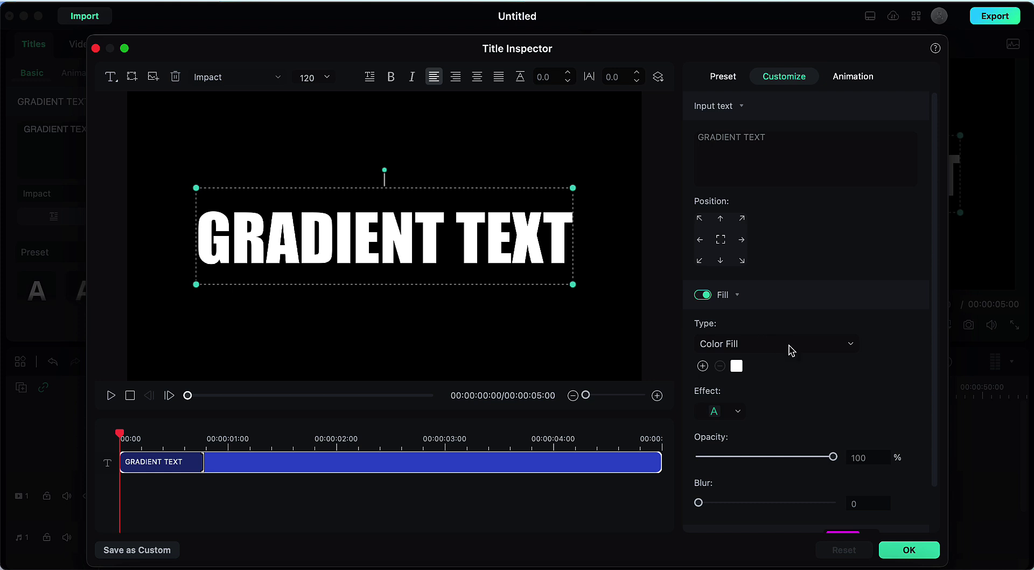
click(790, 351)
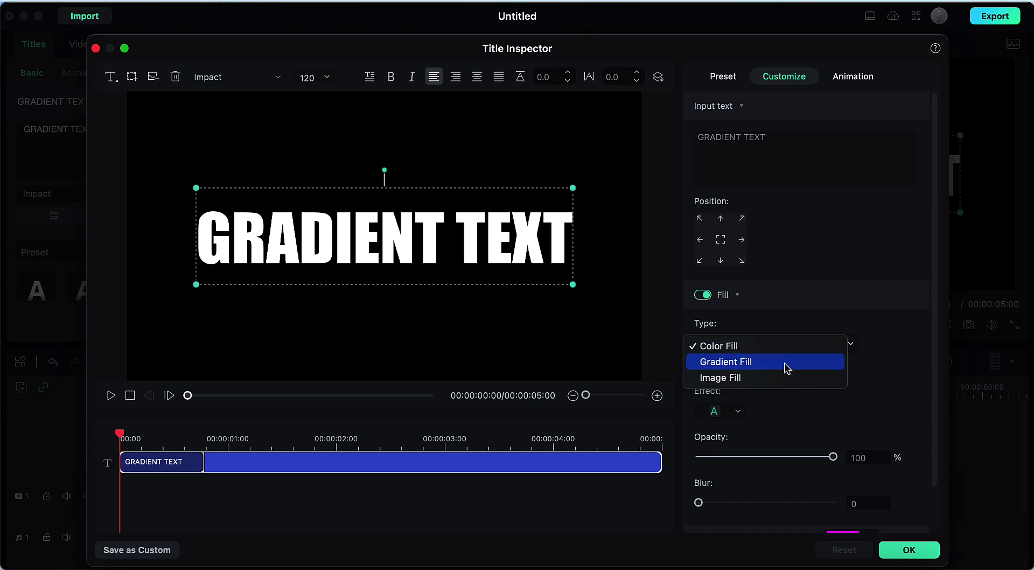
click(785, 365)
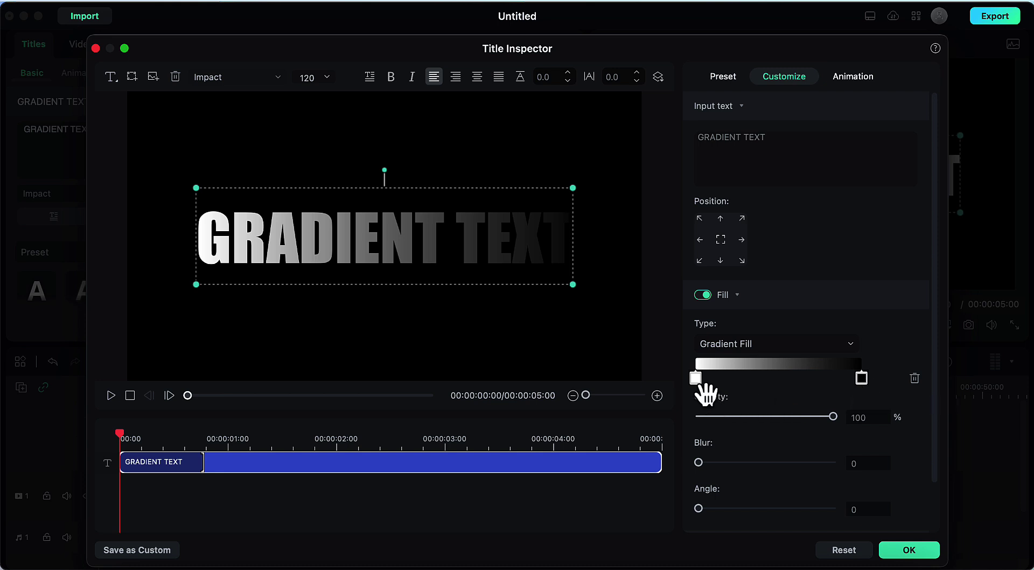
Set the gradient's left stop to dark red and right stop to dark magenta
click(697, 380)
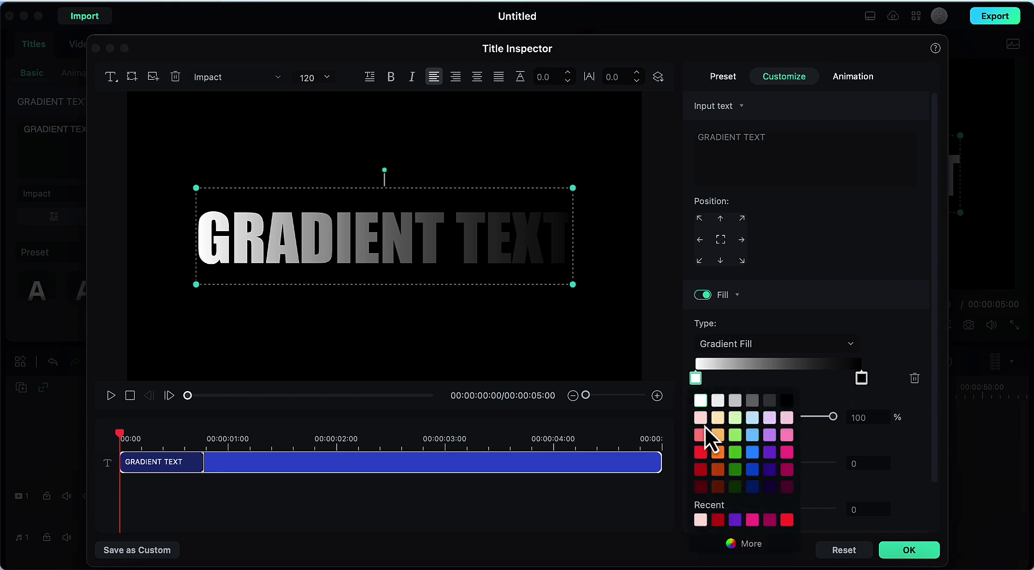
click(701, 469)
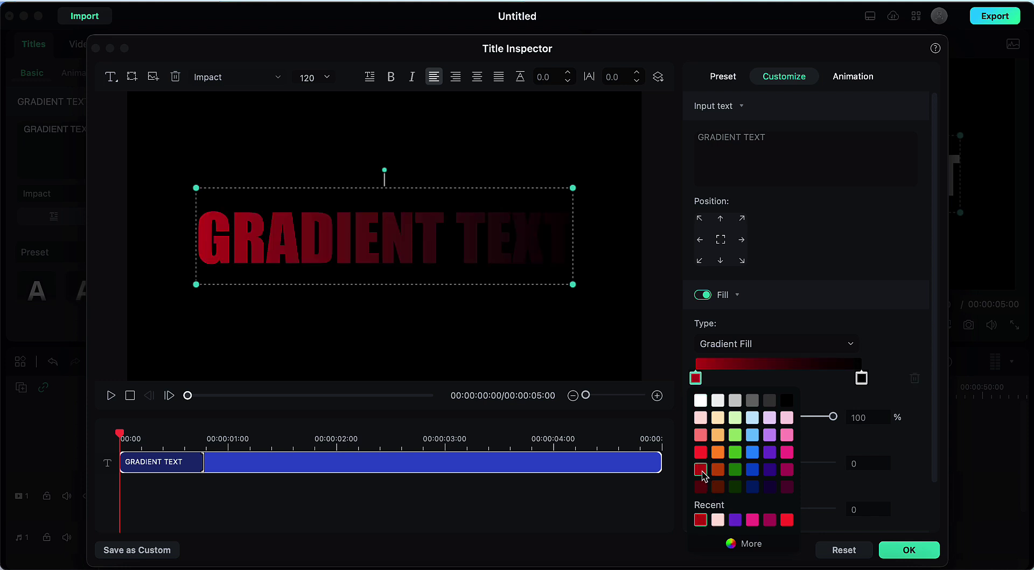
click(862, 379)
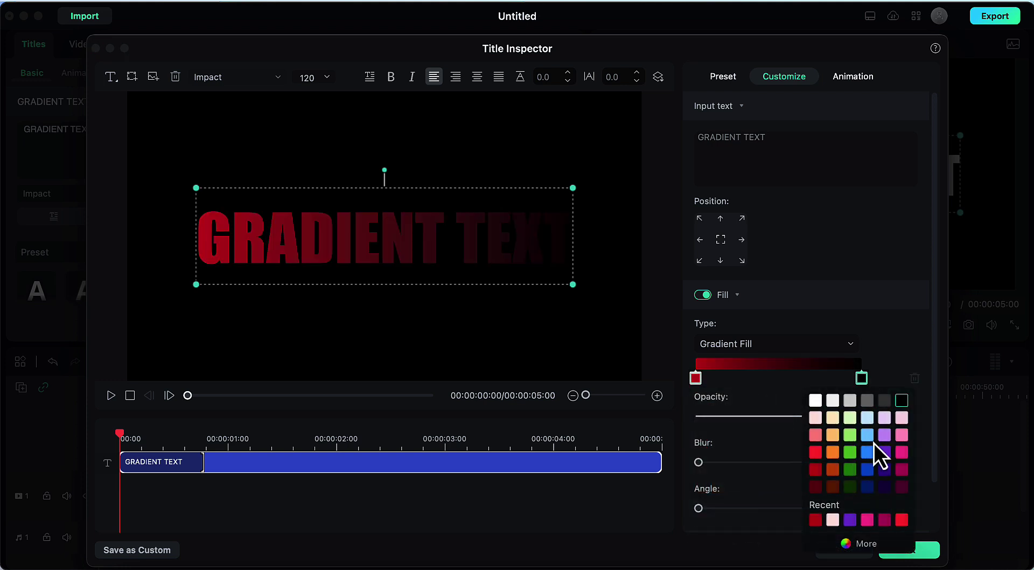
click(901, 486)
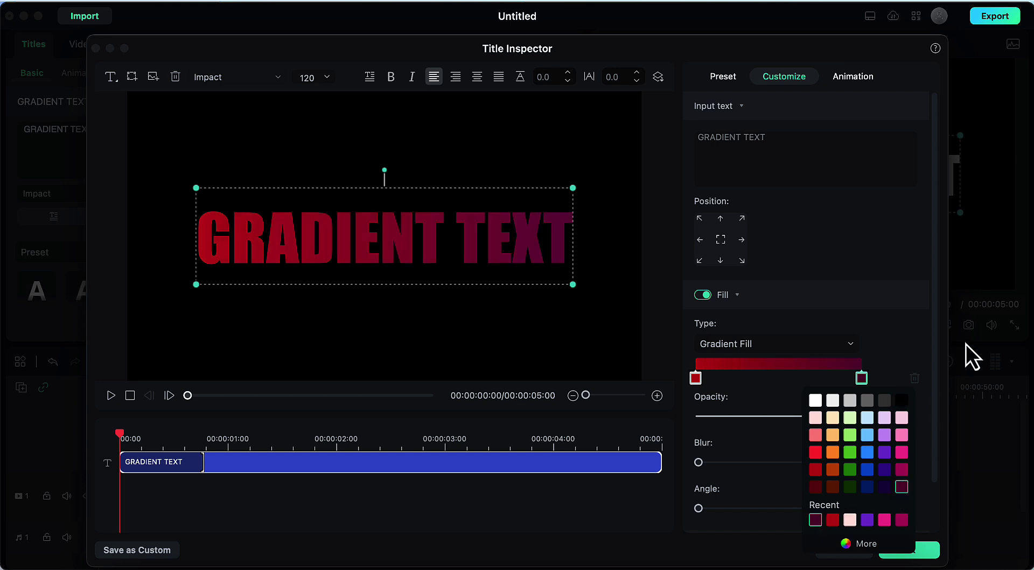
click(901, 251)
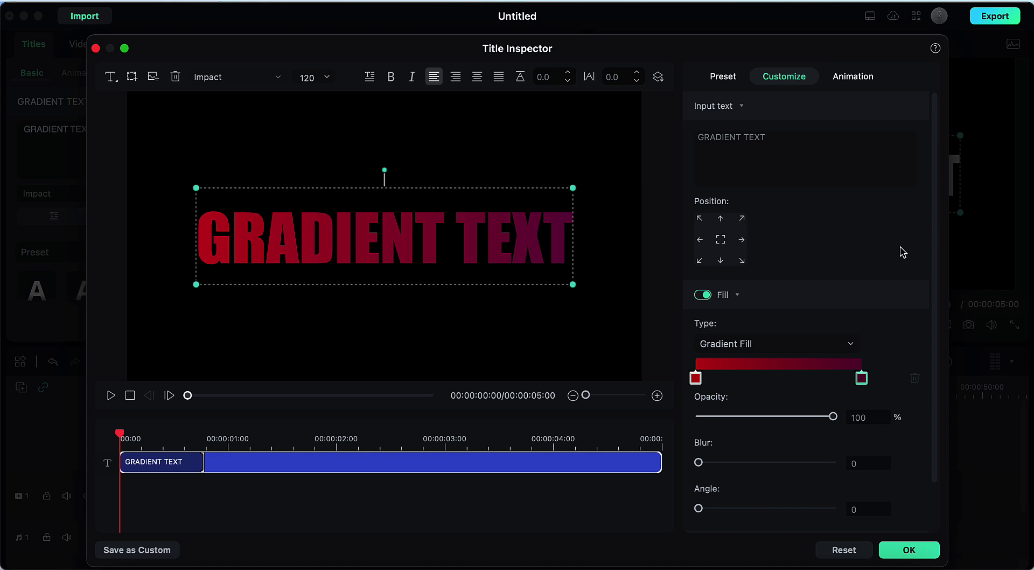
scroll(934, 248, down, 2)
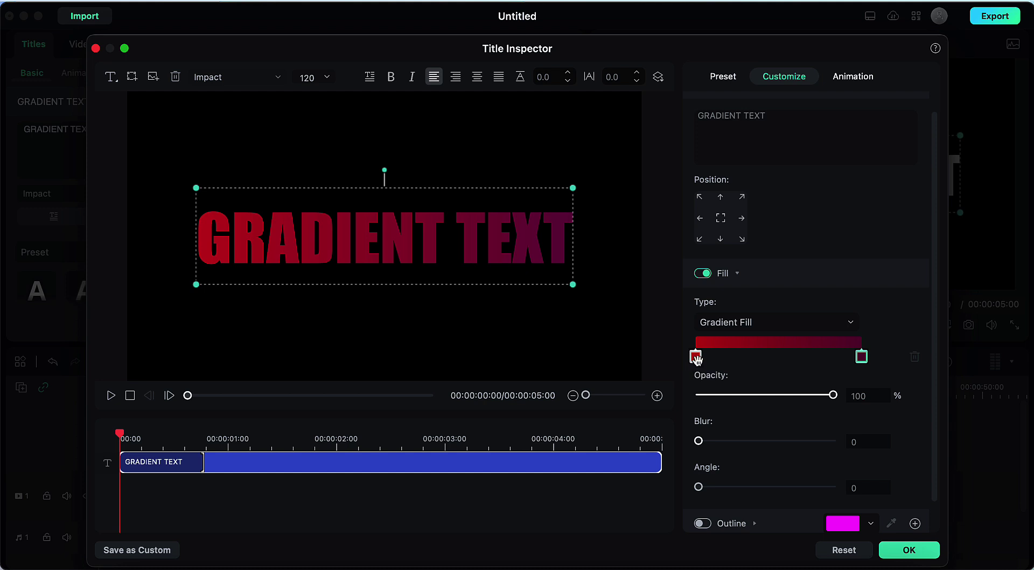
drag(697, 359, 826, 388)
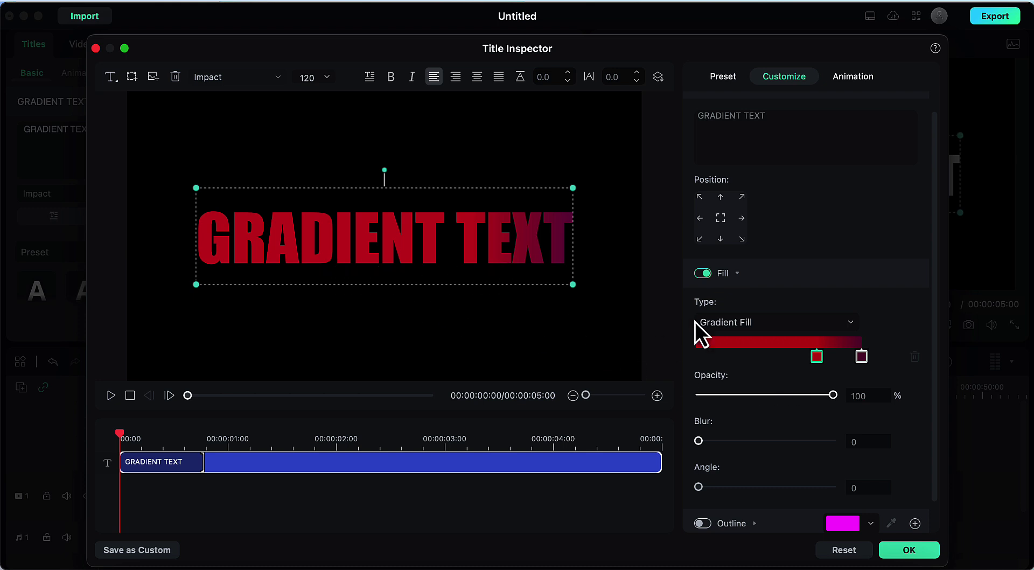
drag(818, 356, 692, 359)
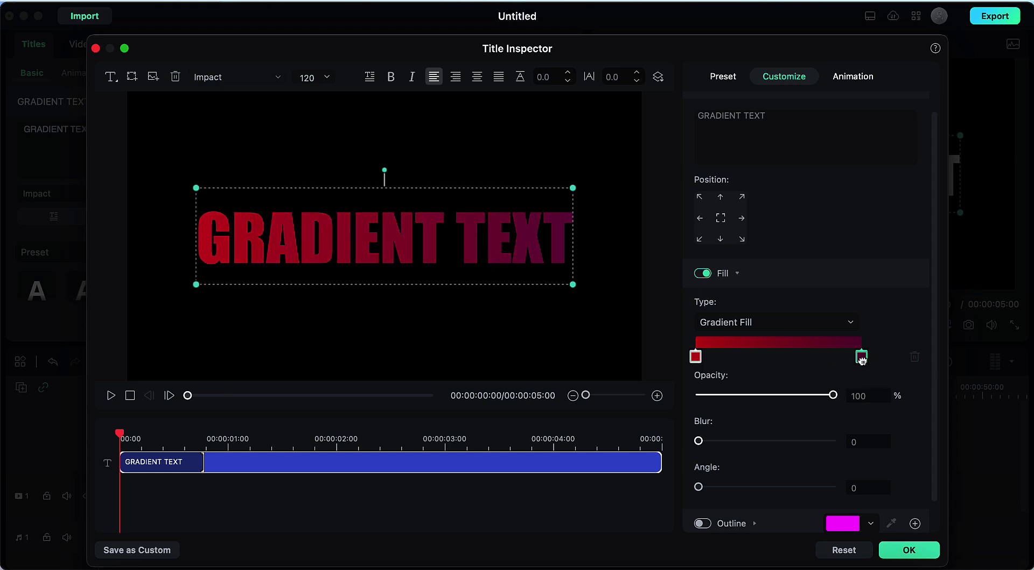
drag(862, 358, 744, 358)
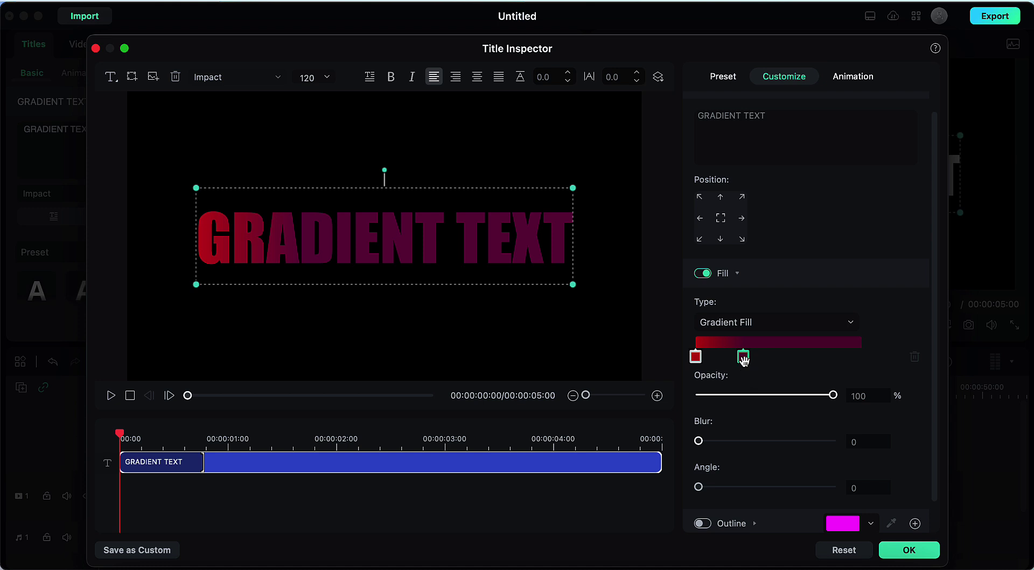
drag(743, 358, 842, 398)
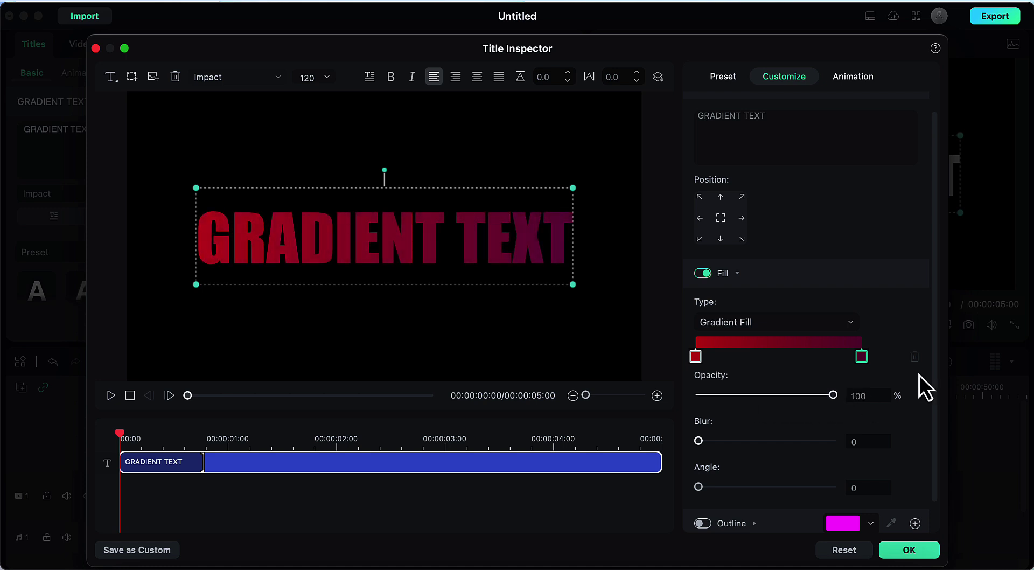
Keep the gradient blur at 0 and set the gradient angle to 94
scroll(932, 322, down, 2)
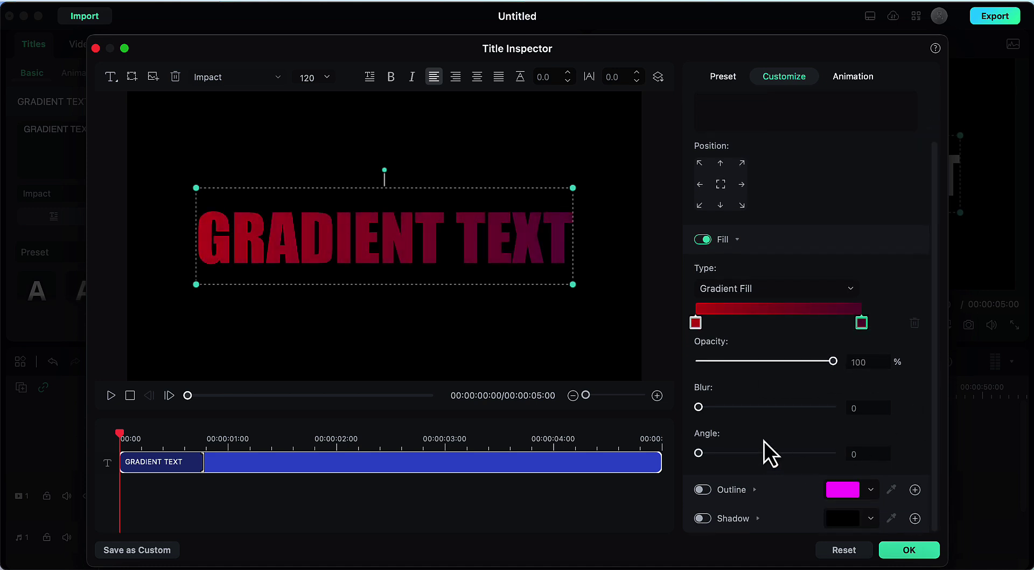
drag(700, 411, 675, 410)
drag(700, 453, 733, 457)
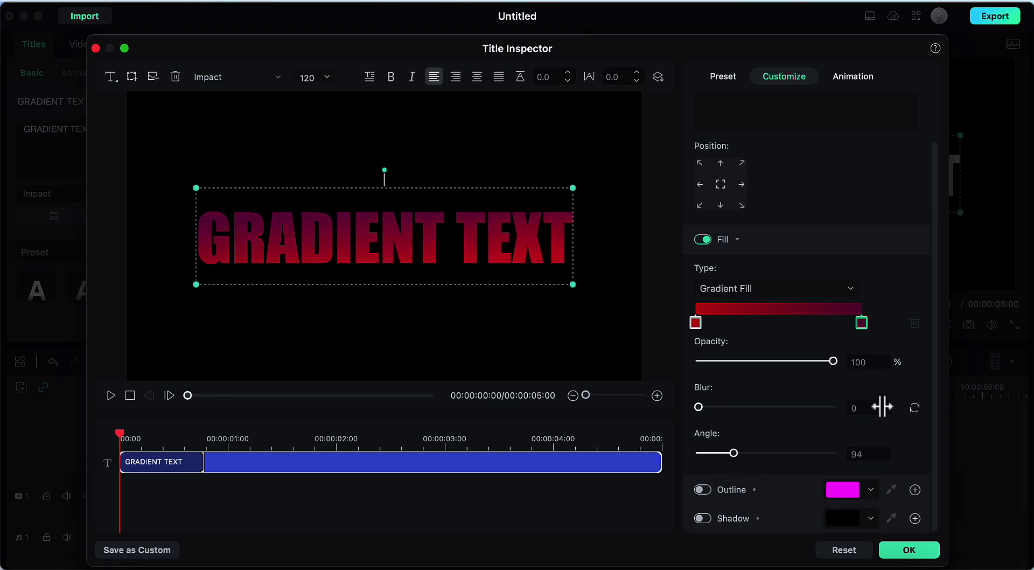
Leave outline off and set the shadow colour to white, with the shadow switched off
click(708, 493)
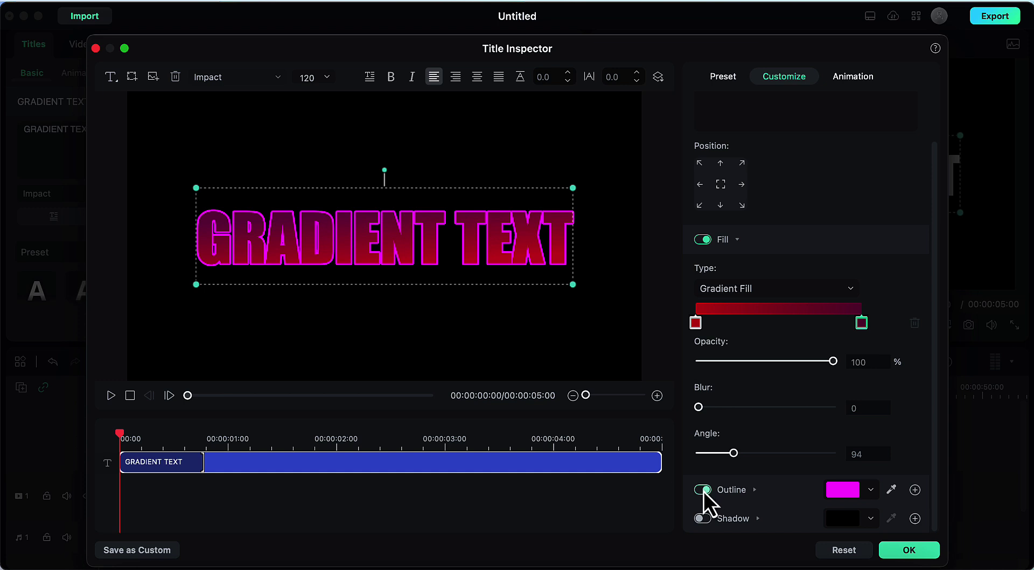
click(704, 491)
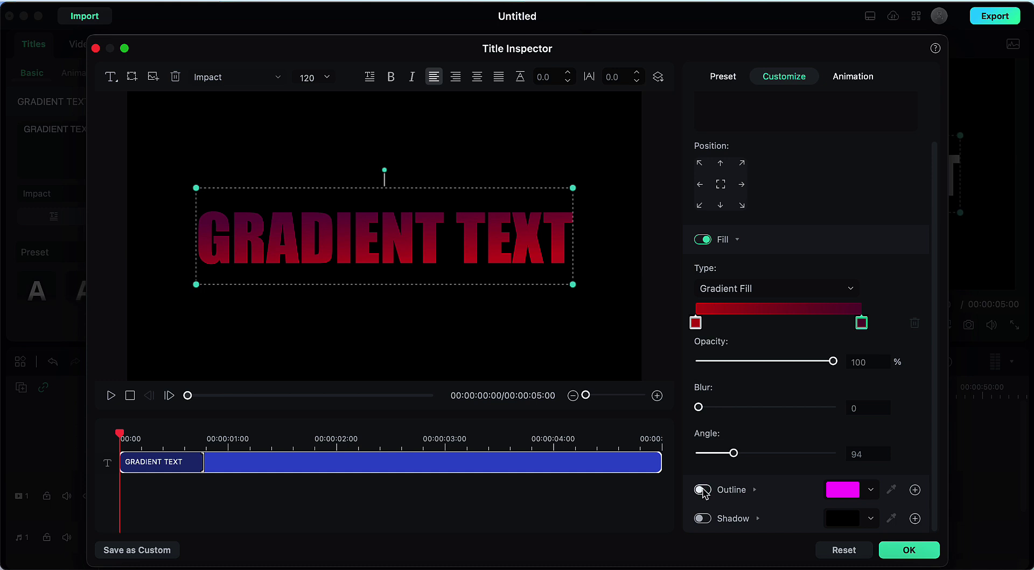
click(707, 520)
click(870, 518)
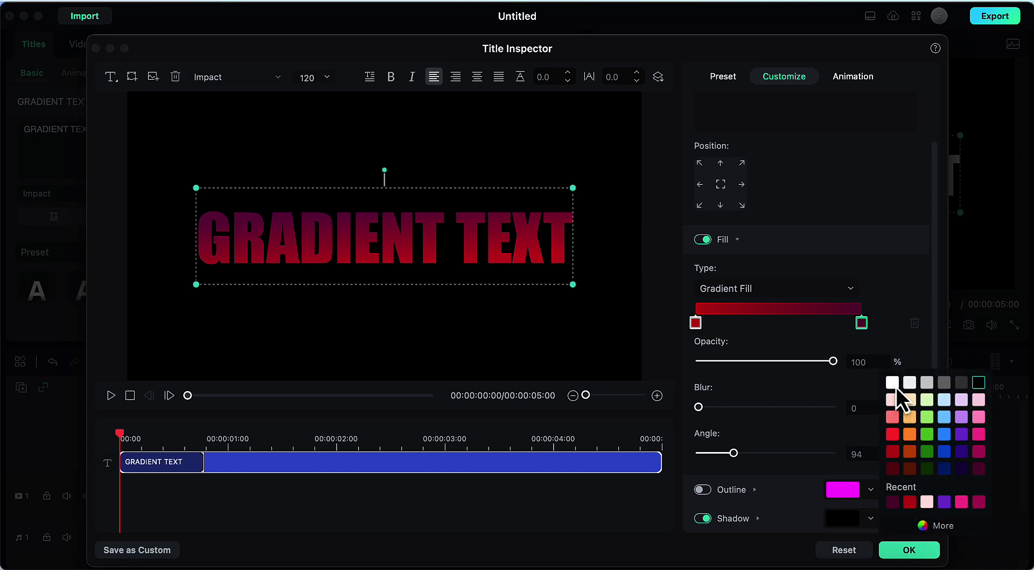
click(892, 382)
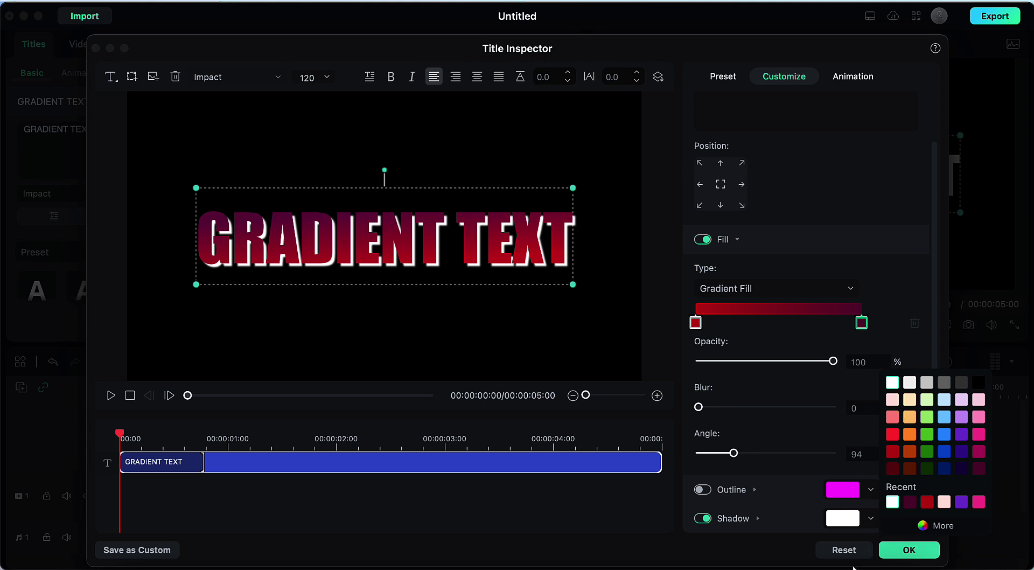
click(708, 522)
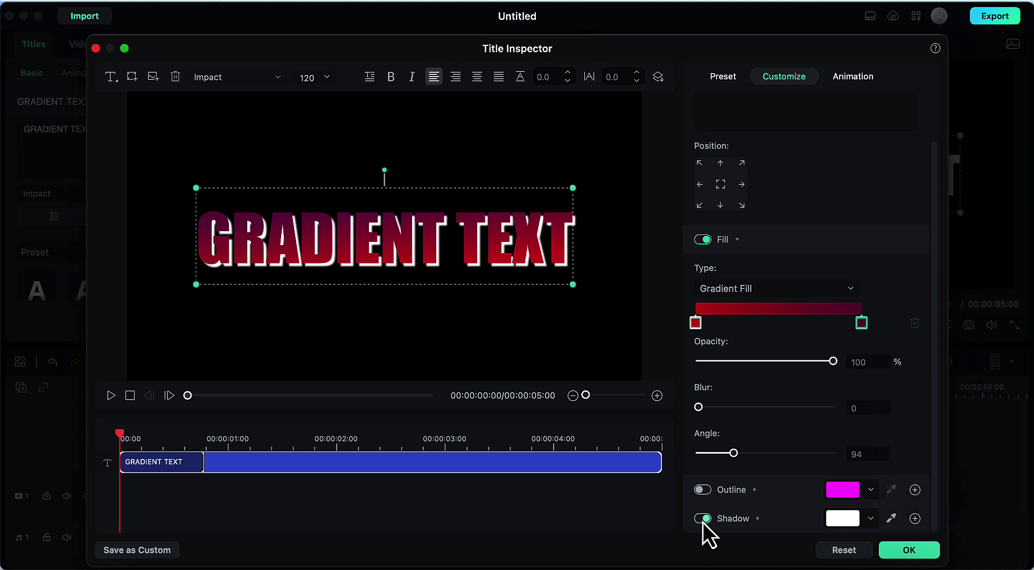
click(703, 520)
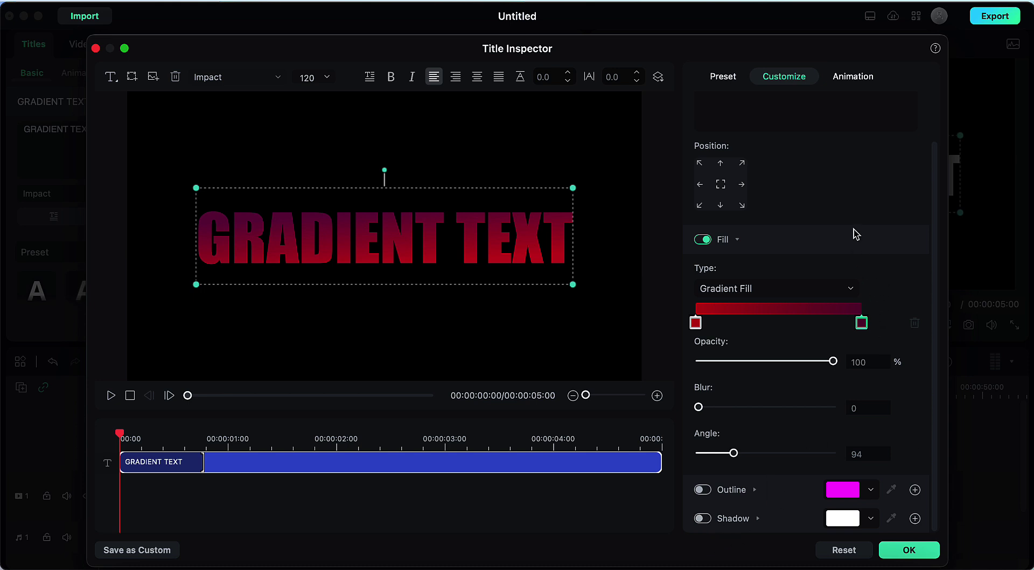
Apply the Pinwheel animation preset to the title and confirm with OK
click(856, 78)
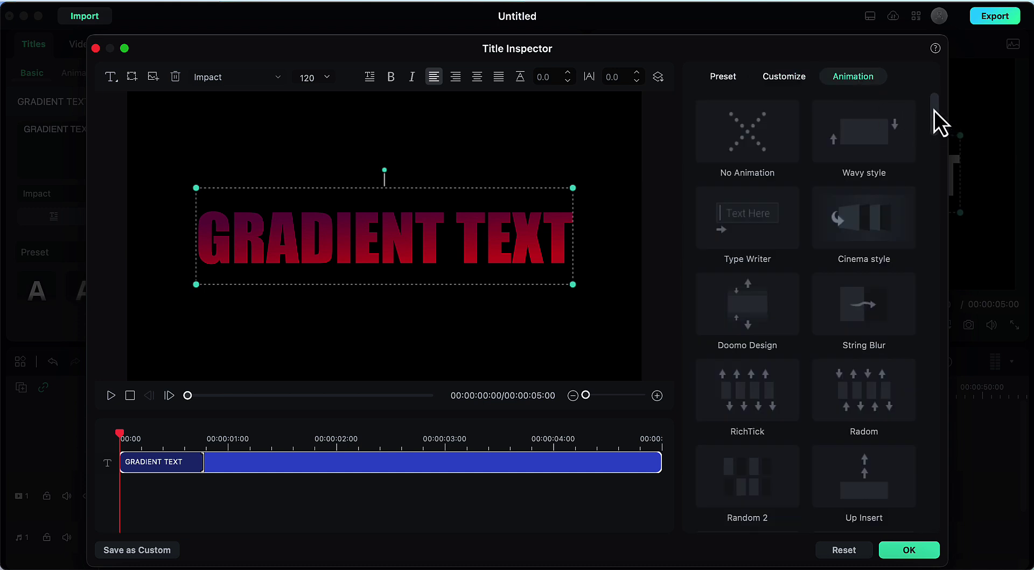
drag(934, 111, 933, 142)
drag(933, 150, 933, 189)
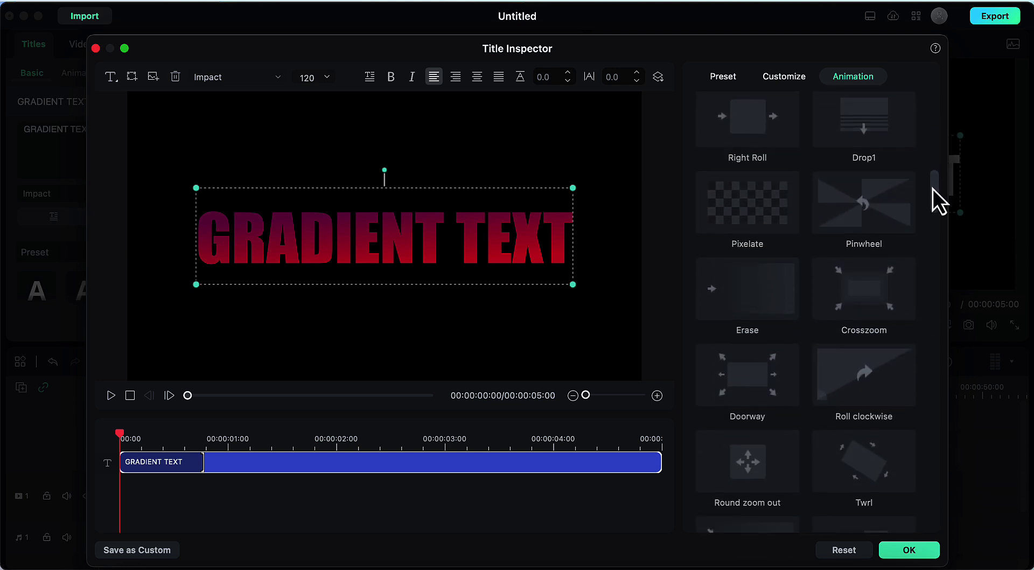
click(889, 217)
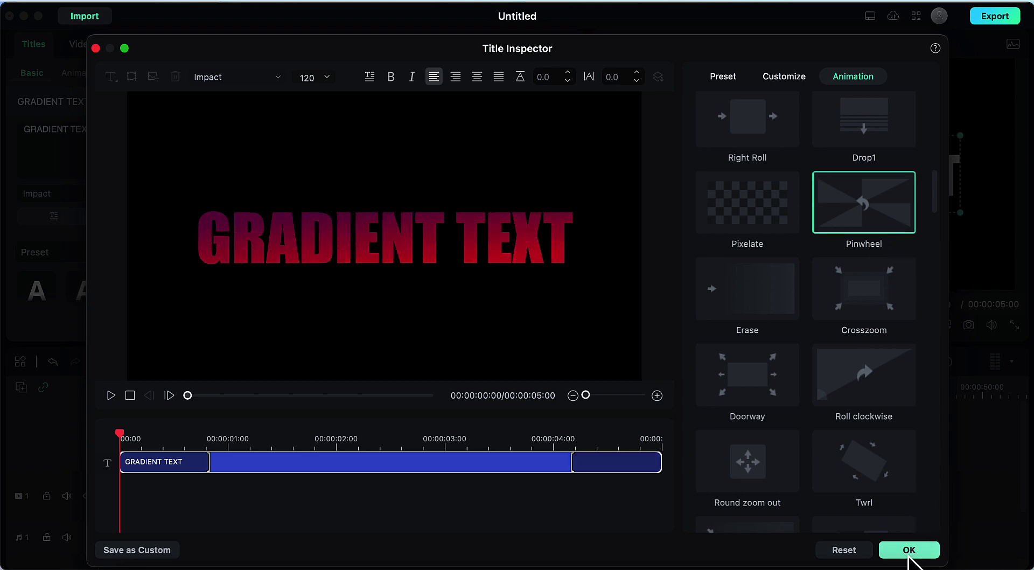
click(909, 550)
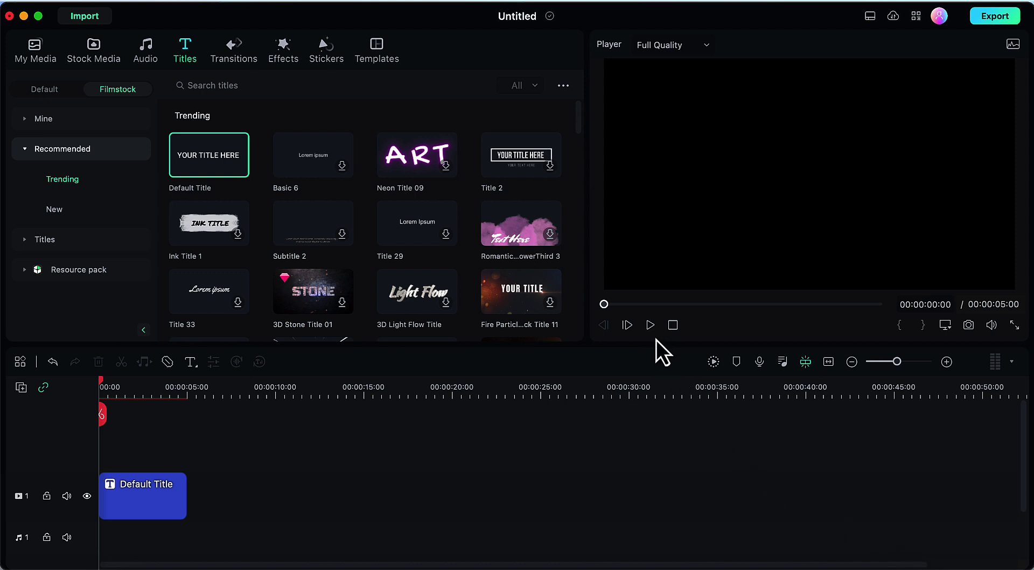
Play the timeline to preview the animated gradient title
key(space)
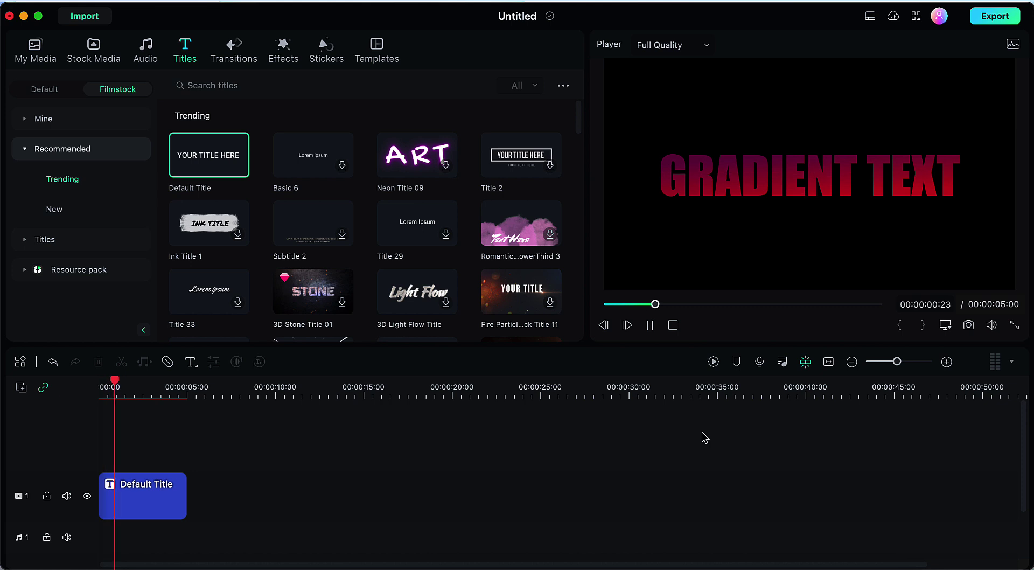